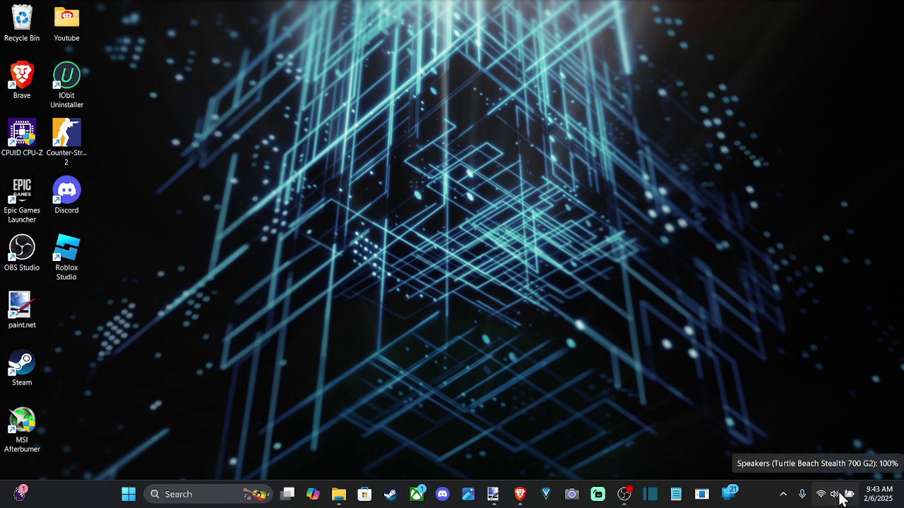
Step: Open the Windows sound settings and choose Speakers (Realtek(R) Audio) as the device for playing sound
right_click(838, 499)
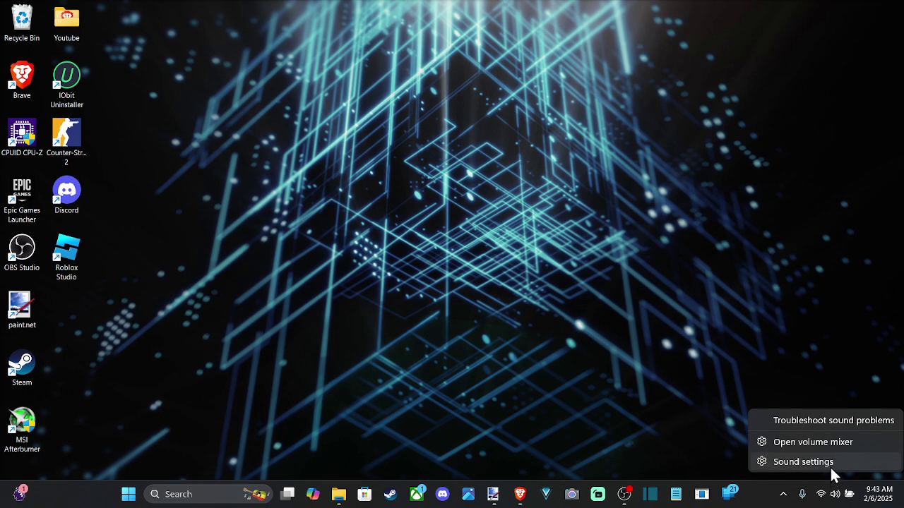
click(831, 466)
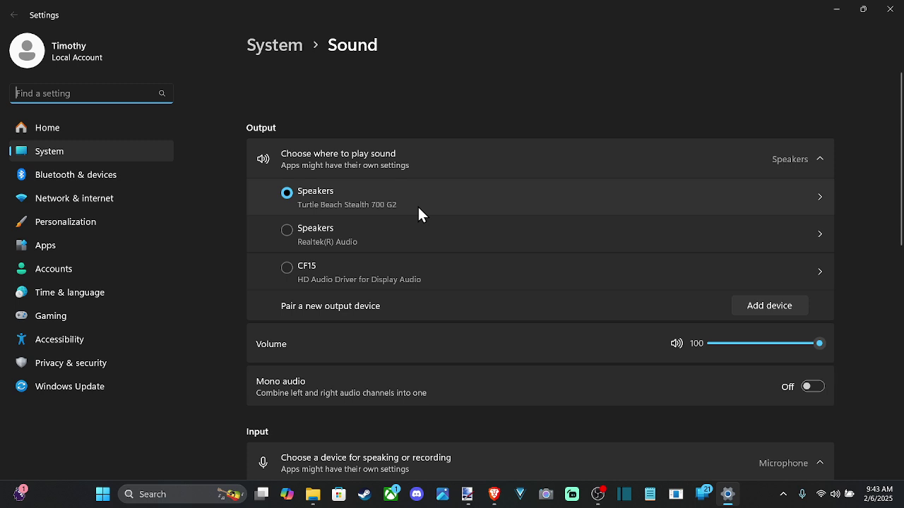
click(324, 230)
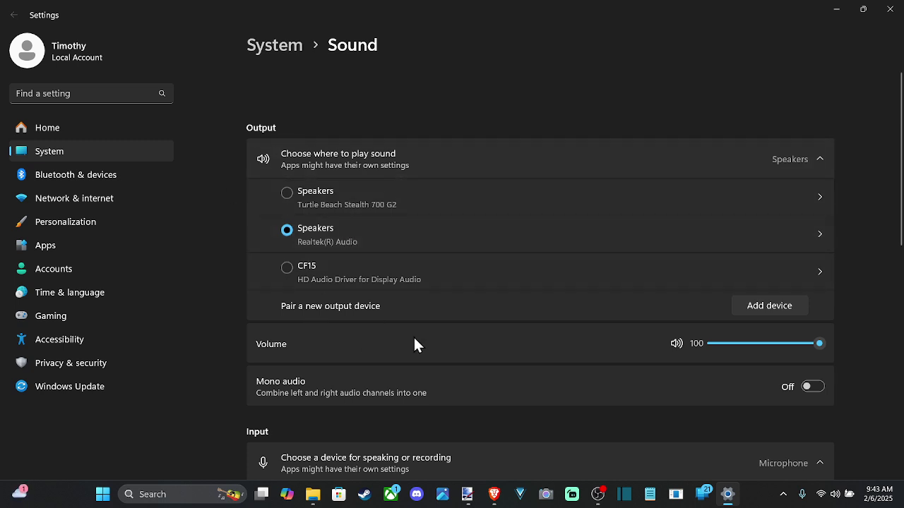
click(337, 276)
click(322, 242)
Step: Open the properties of the Realtek speakers, review the available output formats and play the test sound
click(370, 236)
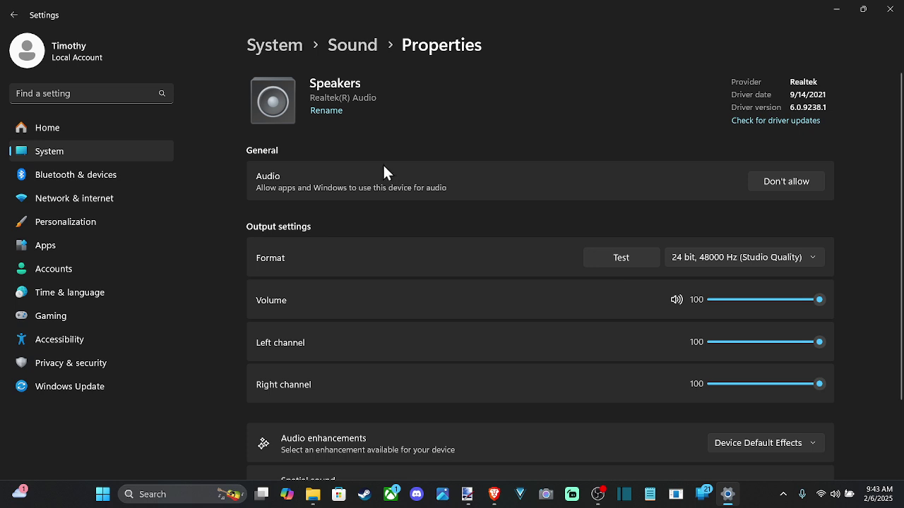
click(370, 51)
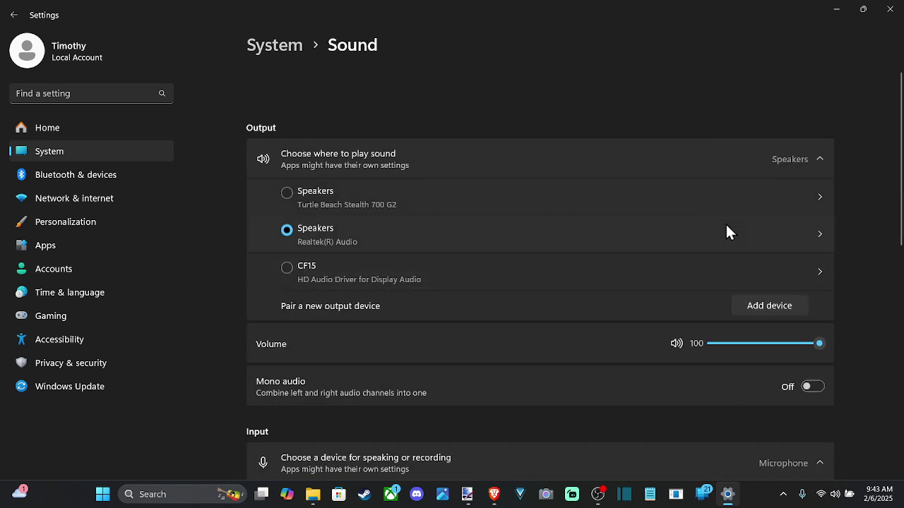
click(817, 233)
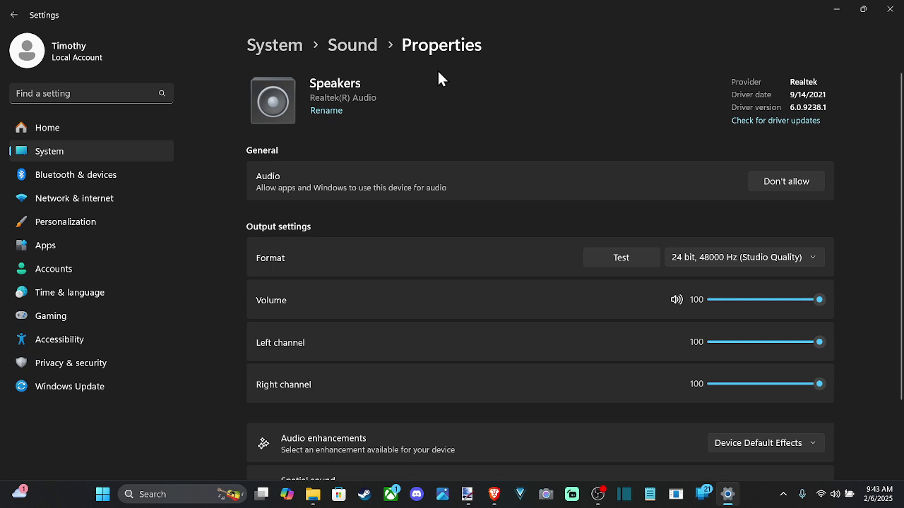
scroll(308, 215, down, 2)
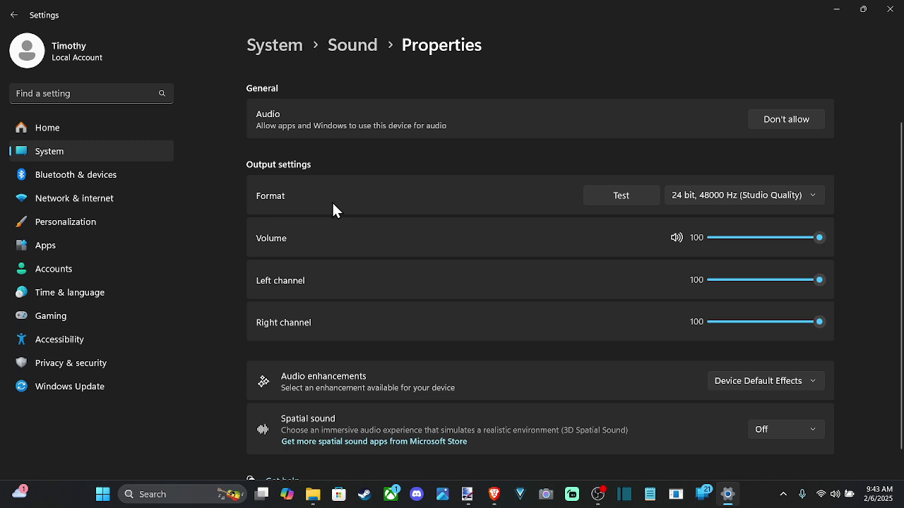
click(782, 199)
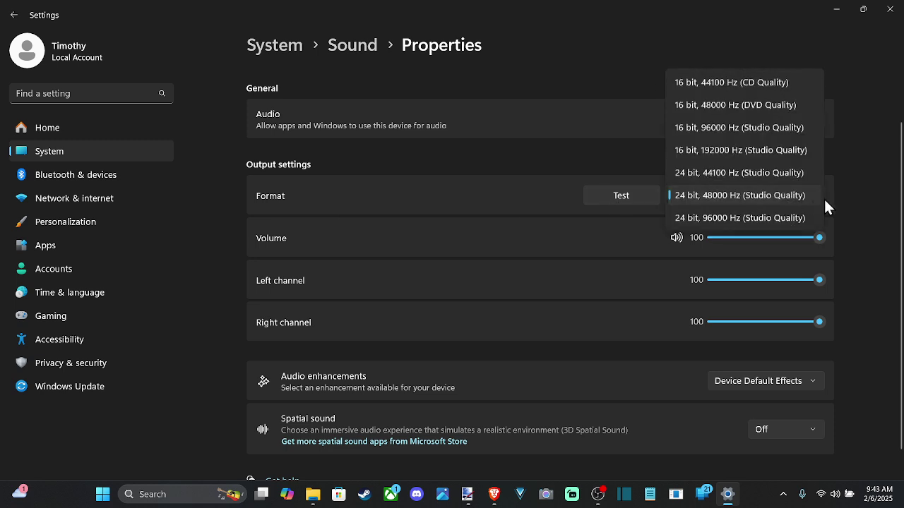
click(860, 208)
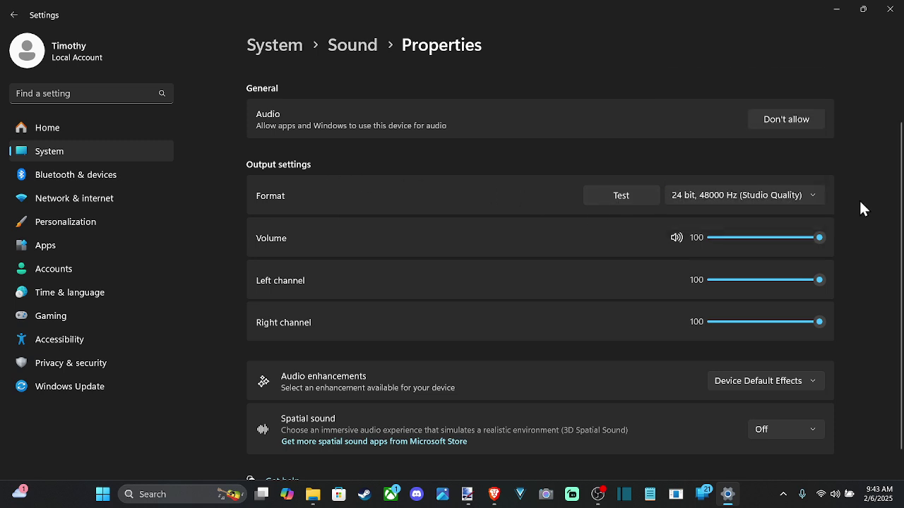
click(615, 198)
Step: Set the Realtek speakers' volume, left channel and right channel all to 100
mouse_move(819, 238)
mouse_down()
mouse_move(716, 240)
mouse_move(831, 240)
mouse_up()
drag(775, 281, 831, 287)
drag(812, 321, 831, 315)
mouse_move(816, 322)
mouse_down()
mouse_move(775, 327)
mouse_move(822, 323)
mouse_up()
Step: Choose Device Default Effects as the speakers' audio enhancement and return to the main Sound page
scroll(493, 212, down, 1)
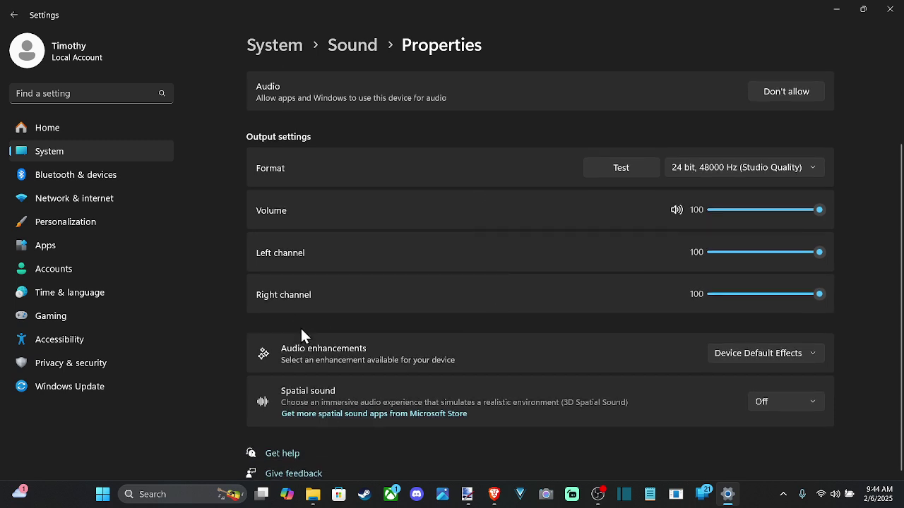
click(736, 356)
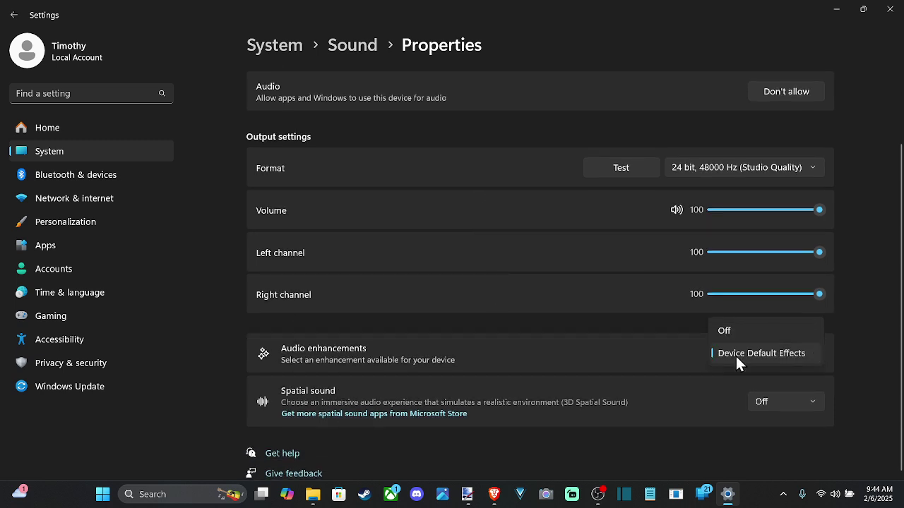
click(736, 356)
scroll(494, 375, up, 3)
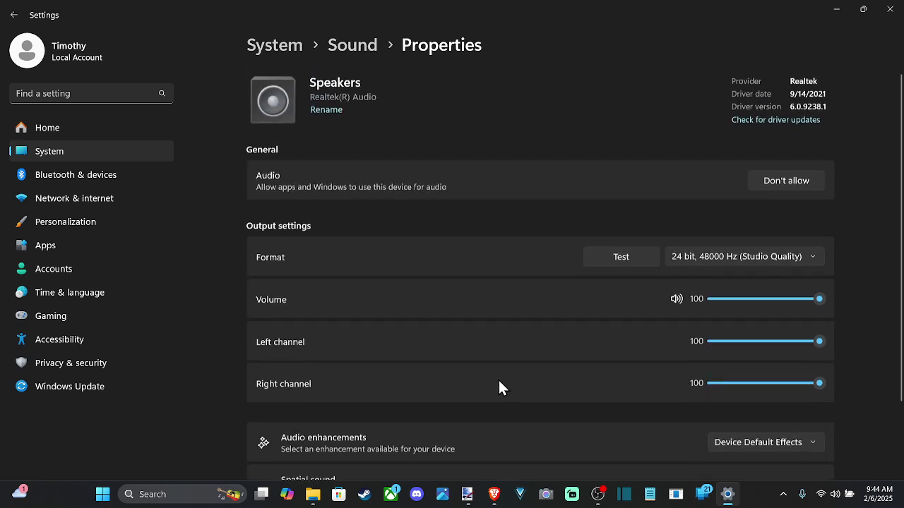
click(359, 48)
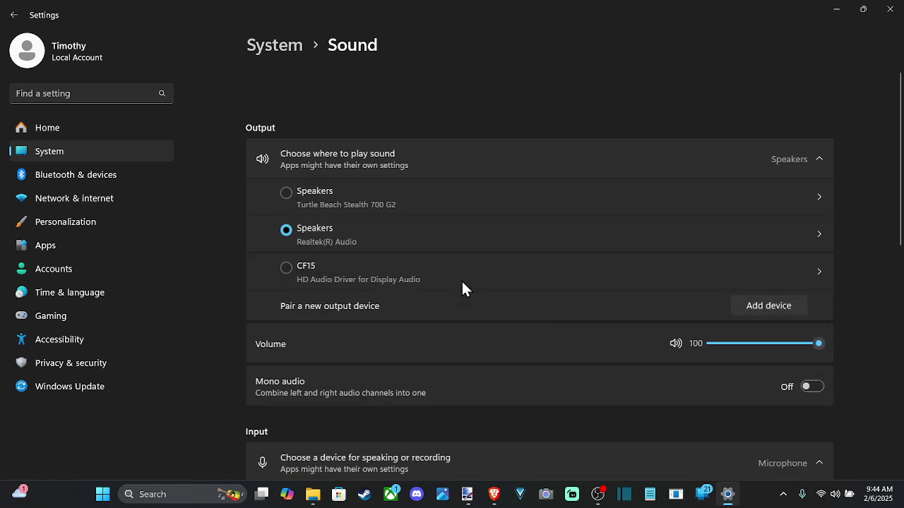
Step: Set the input volume of the Turtle Beach Stealth 700 G2 microphone to 100
scroll(457, 251, down, 2)
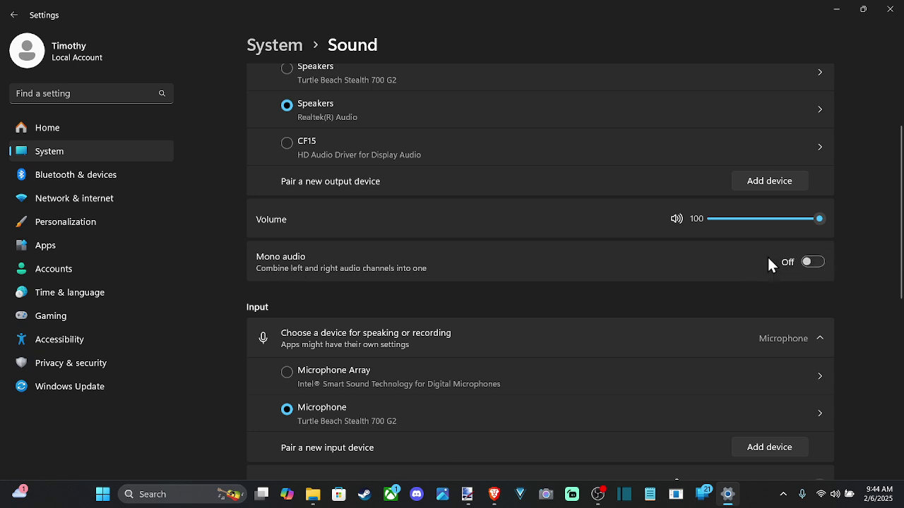
scroll(517, 238, down, 2)
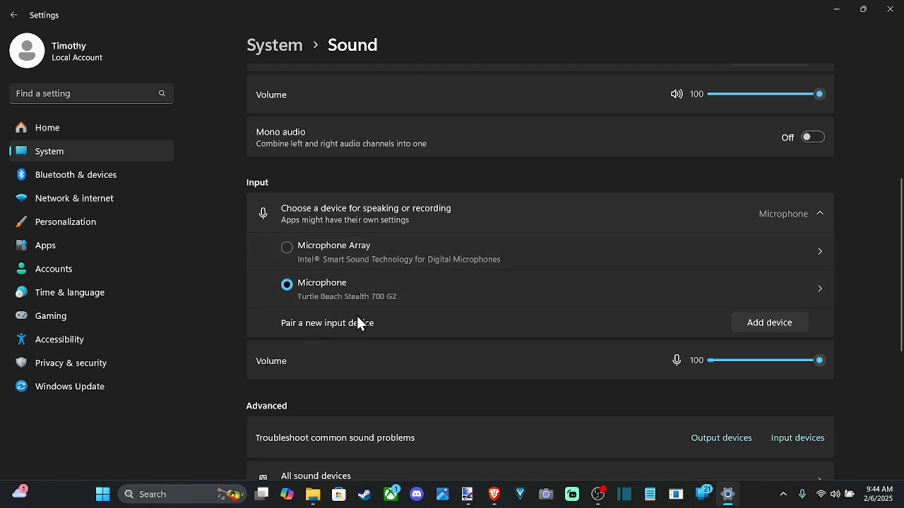
scroll(353, 302, down, 1)
scroll(810, 300, down, 14)
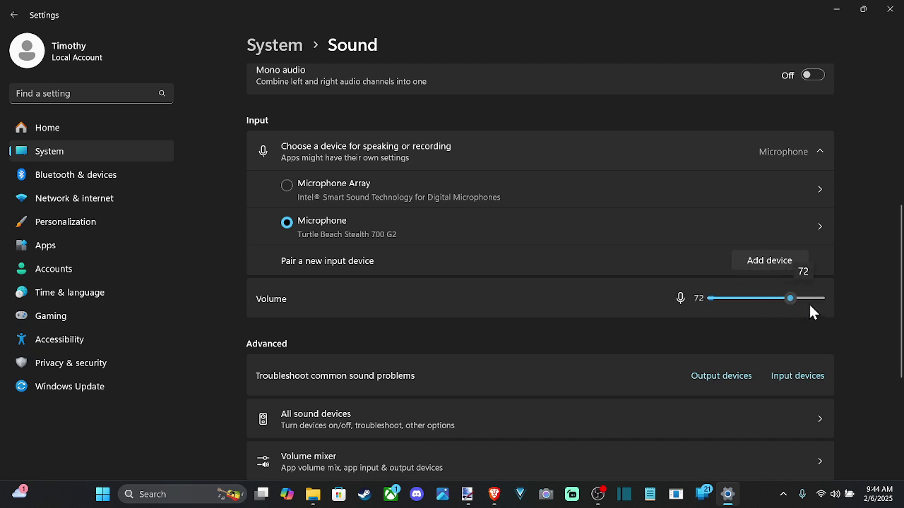
scroll(808, 303, up, 14)
Step: From the list of all sound devices, check for driver updates for the Turtle Beach Stealth 700 G2 speakers, and return to the Sound page
scroll(389, 275, down, 3)
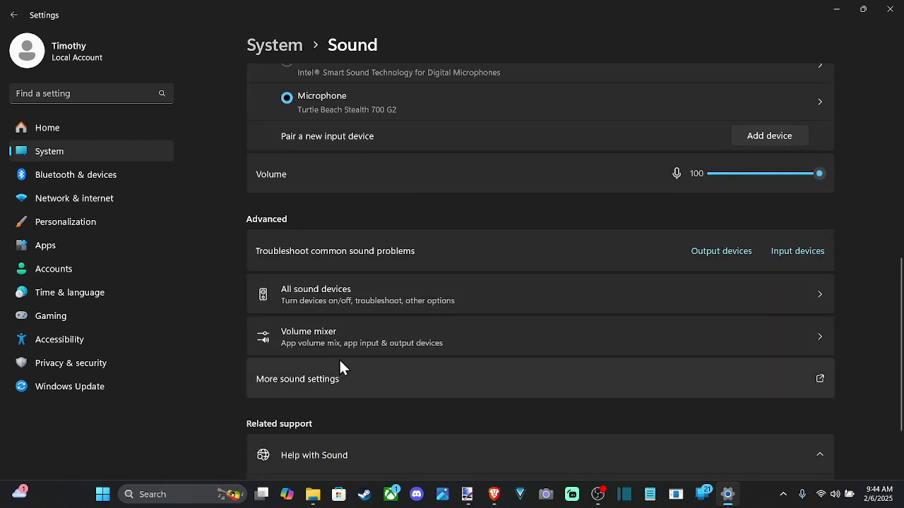
click(363, 296)
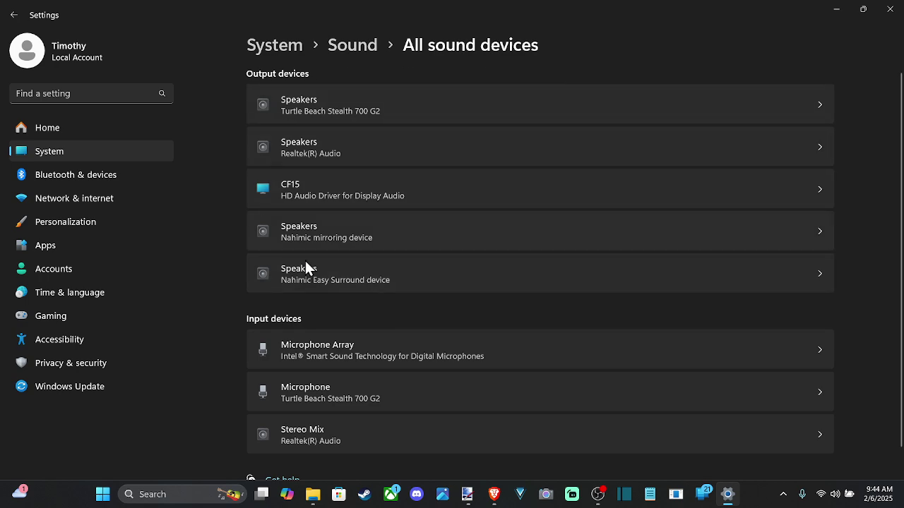
click(395, 103)
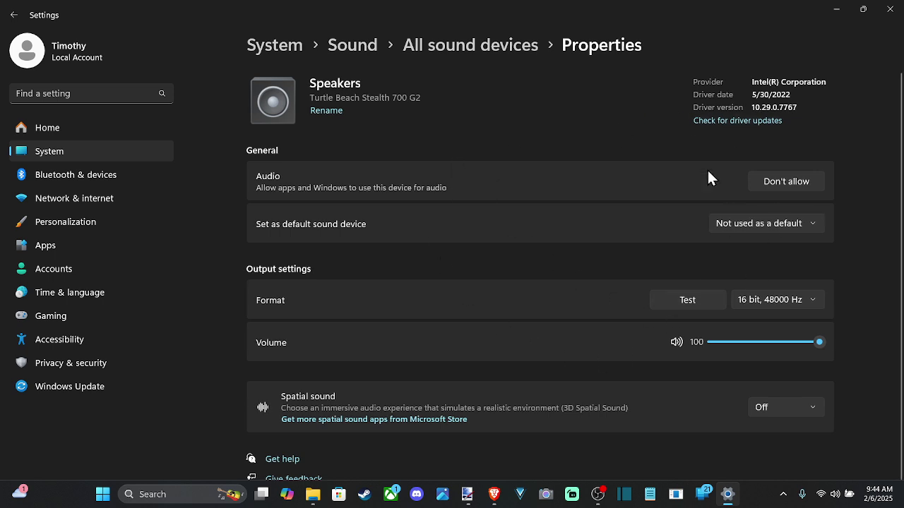
click(702, 121)
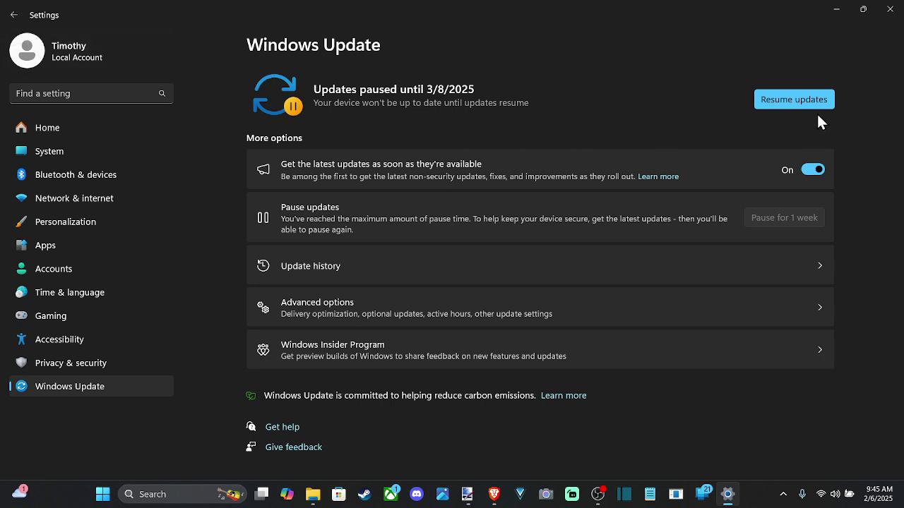
click(15, 17)
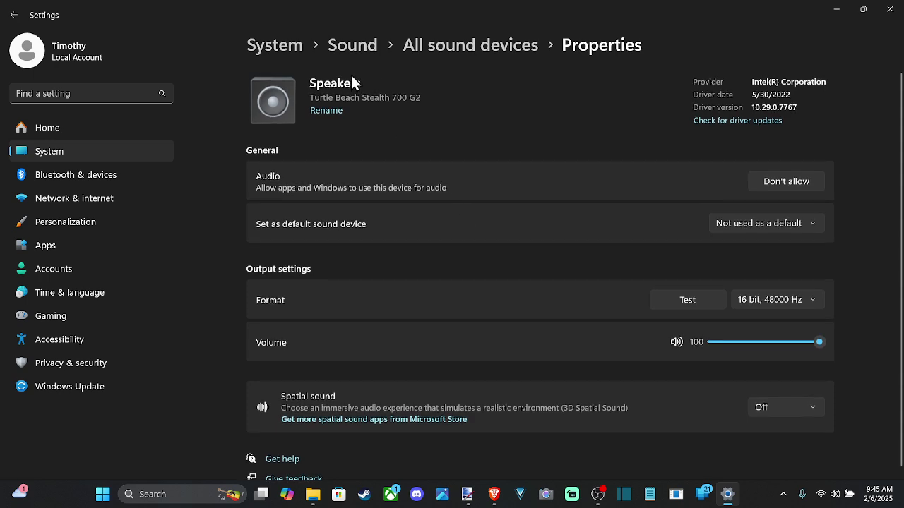
click(363, 51)
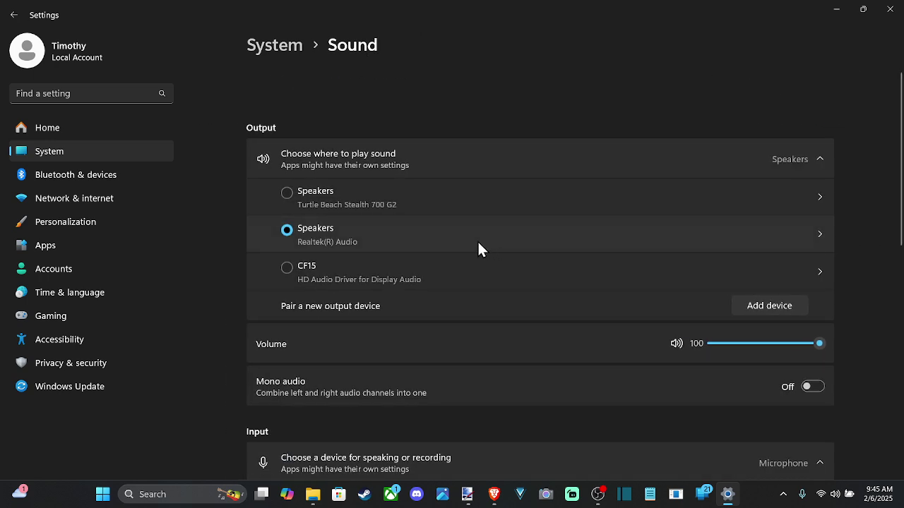
Step: Open the volume mixer and set the System sounds volume to 100
scroll(395, 210, down, 6)
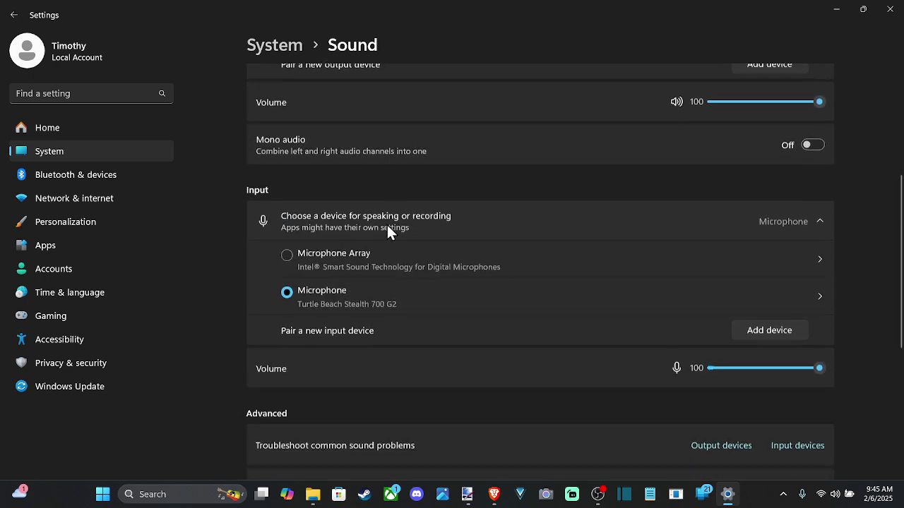
scroll(381, 300, down, 2)
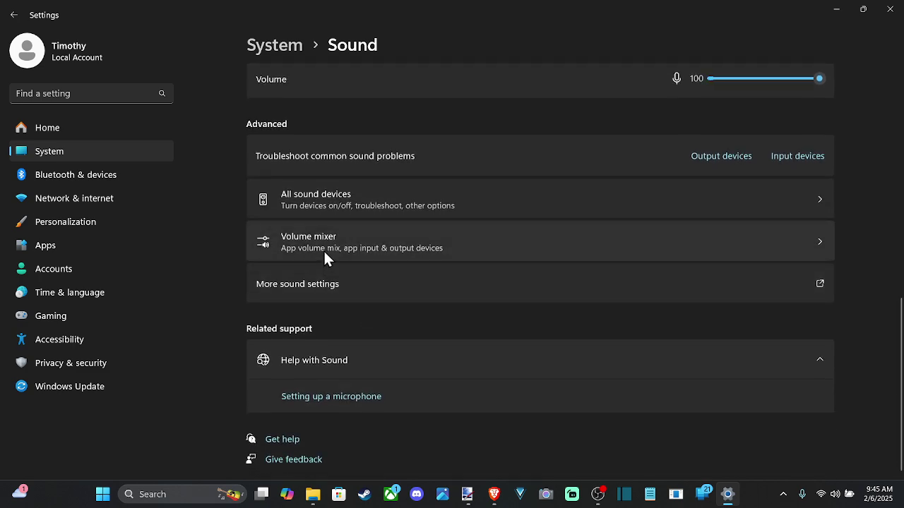
click(350, 248)
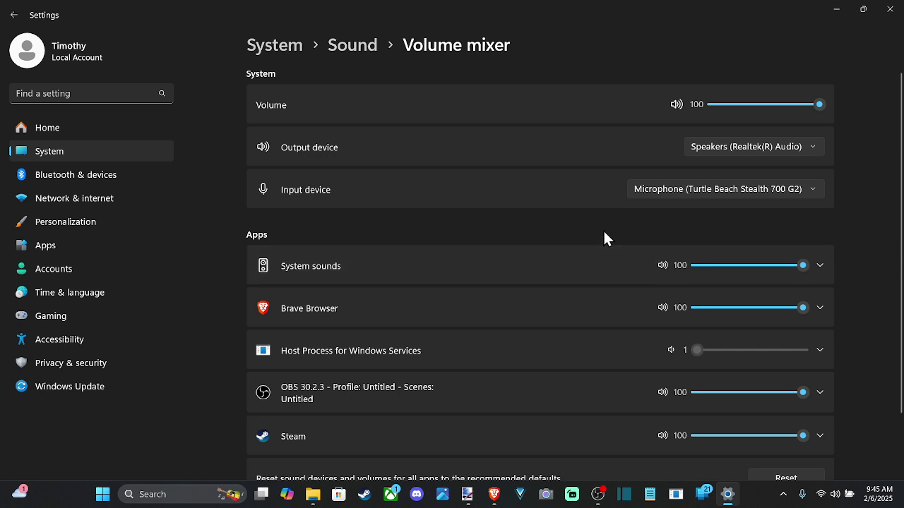
scroll(487, 196, down, 2)
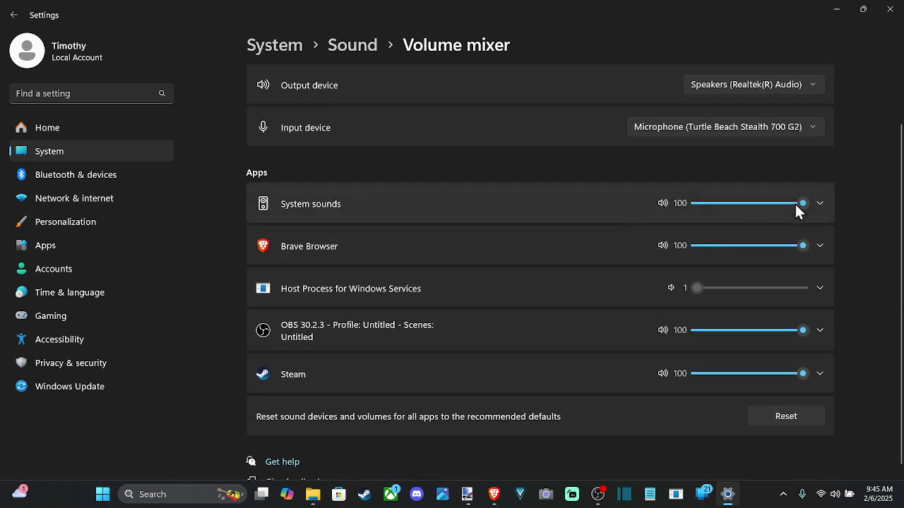
drag(795, 205, 821, 210)
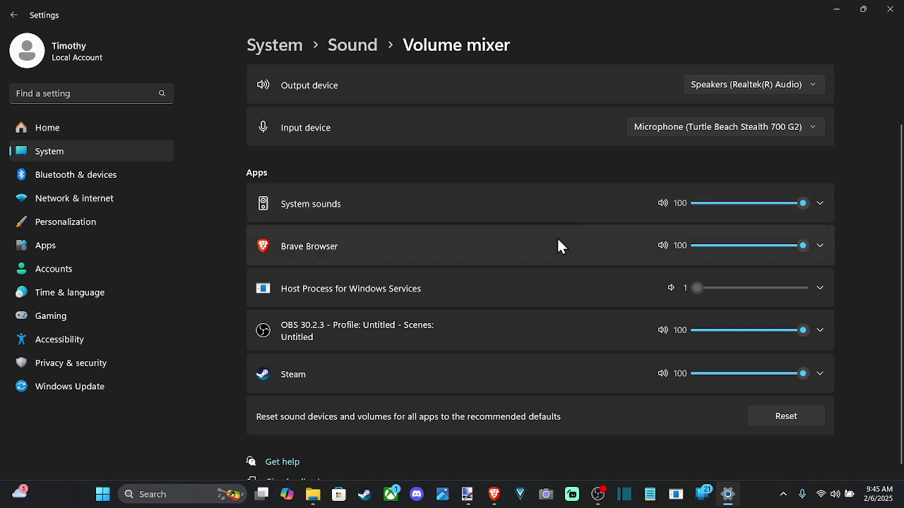
Step: Expand Brave Browser in the volume mixer and review its output device choices
click(819, 246)
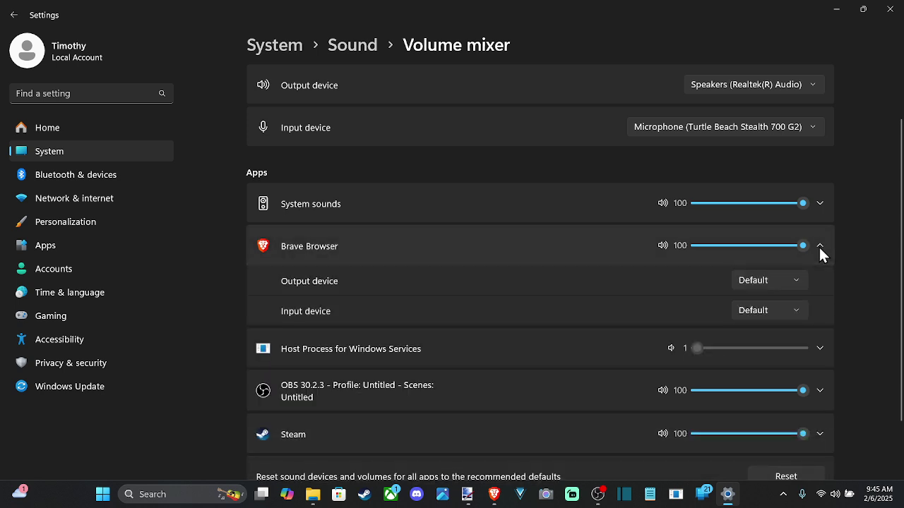
click(798, 277)
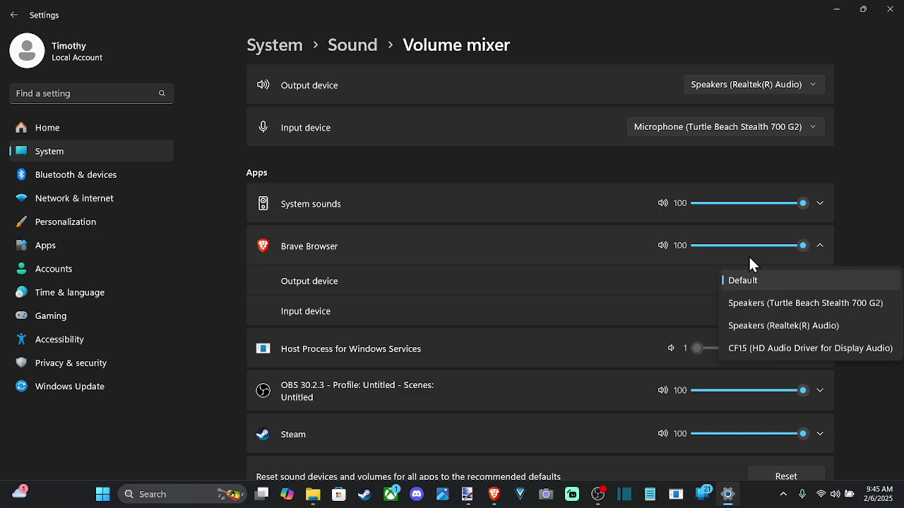
click(820, 433)
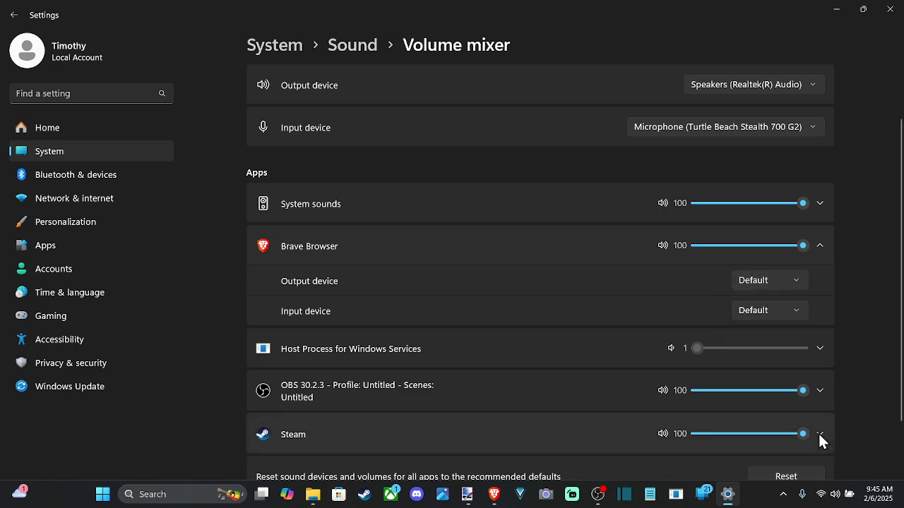
Step: Expand Steam in the volume mixer, review its output and input device choices, and collapse it again
click(820, 433)
scroll(787, 346, down, 2)
click(788, 340)
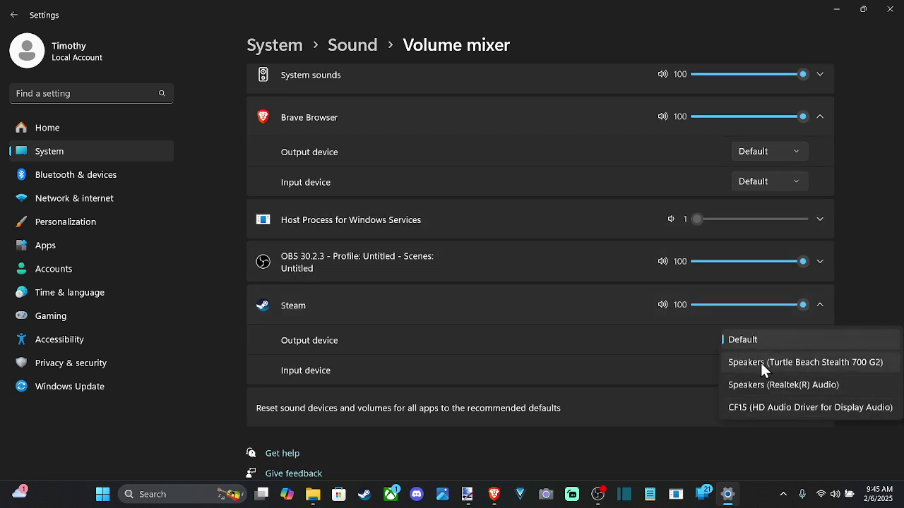
click(821, 300)
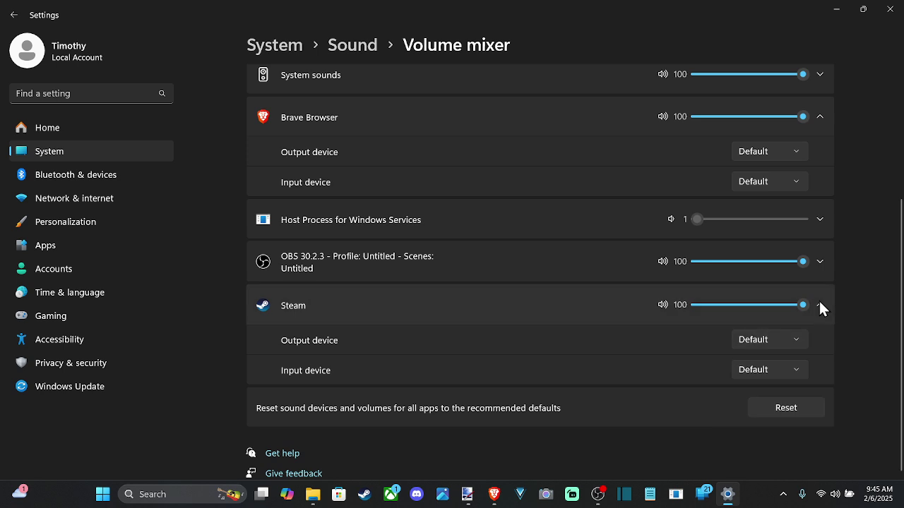
click(790, 375)
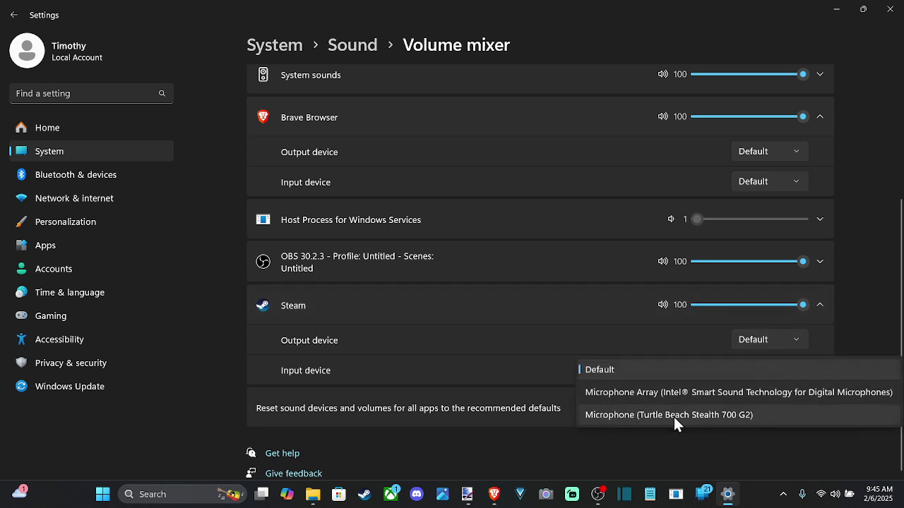
click(820, 304)
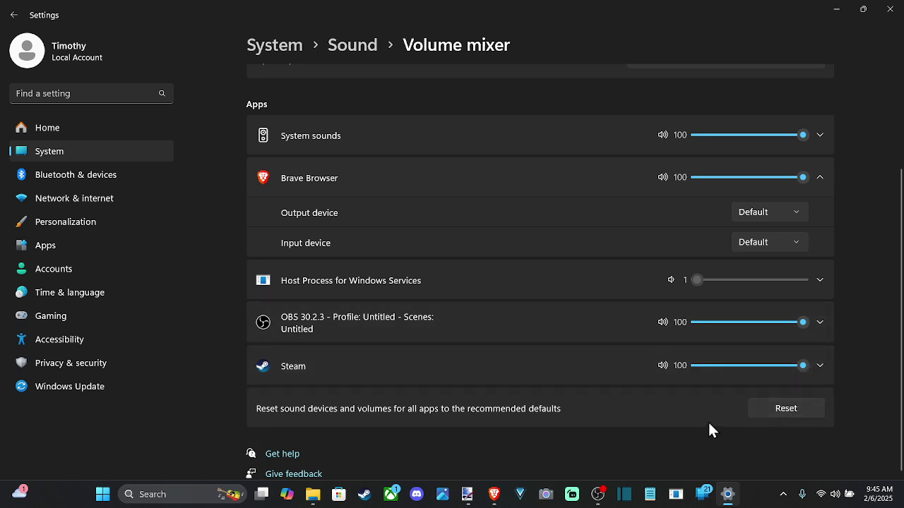
scroll(707, 420, up, 2)
scroll(631, 345, up, 1)
scroll(706, 318, down, 3)
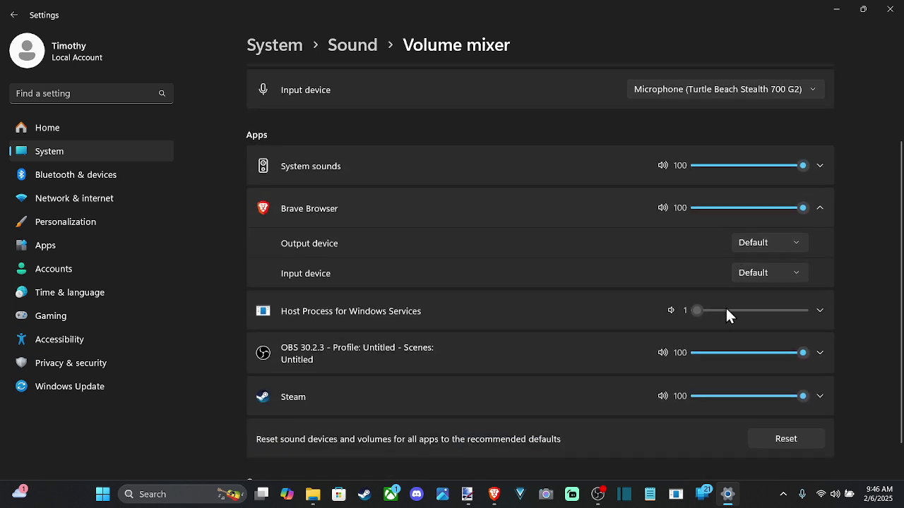
Step: Lower the OBS volume to 21 in the volume mixer and raise it back to 100
click(718, 328)
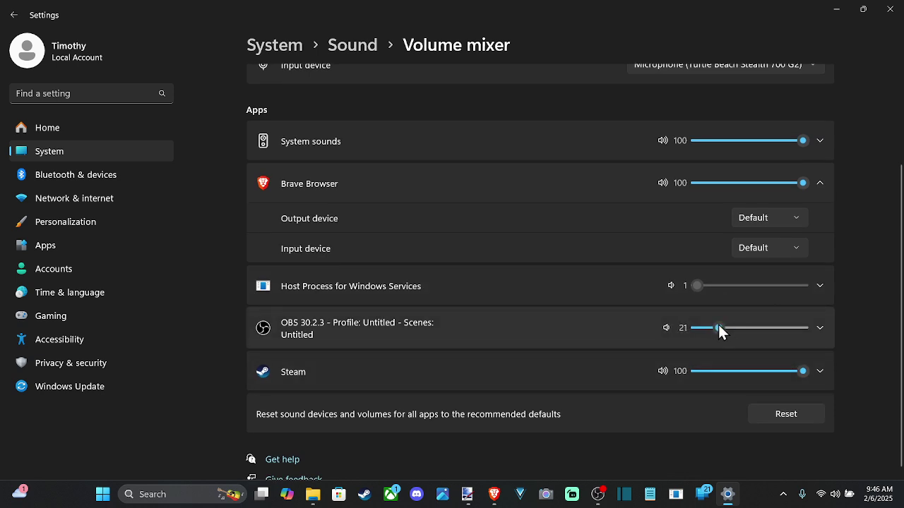
drag(718, 325, 812, 335)
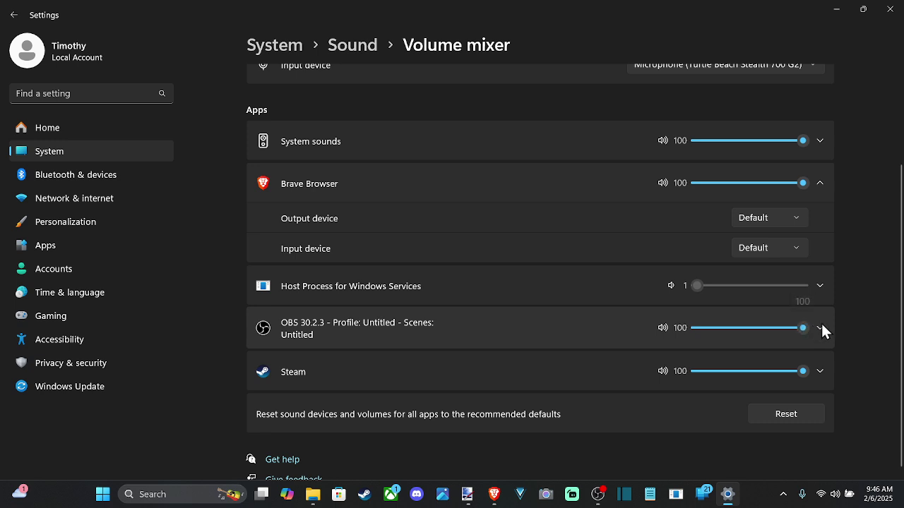
Step: Return to the Sound page, open More sound settings, and move the Sound dialog toward the middle of the screen
scroll(739, 247, up, 3)
click(363, 48)
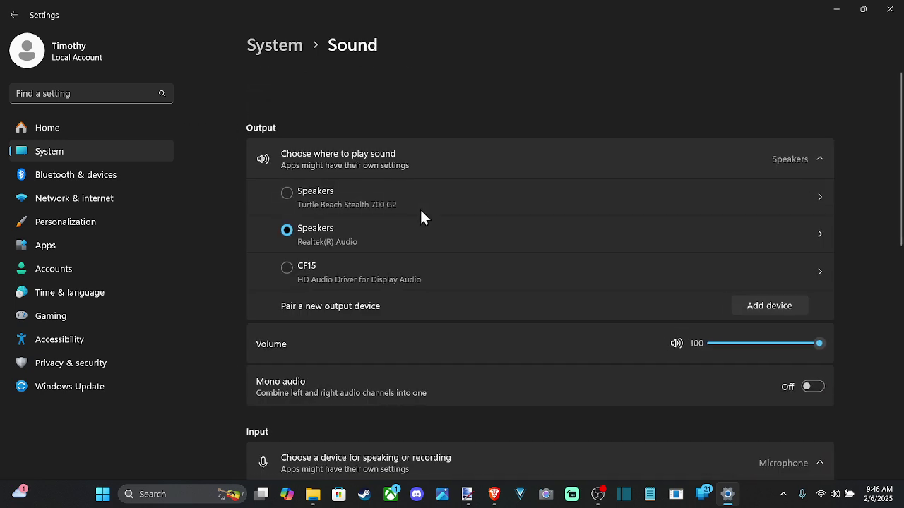
scroll(406, 208, down, 3)
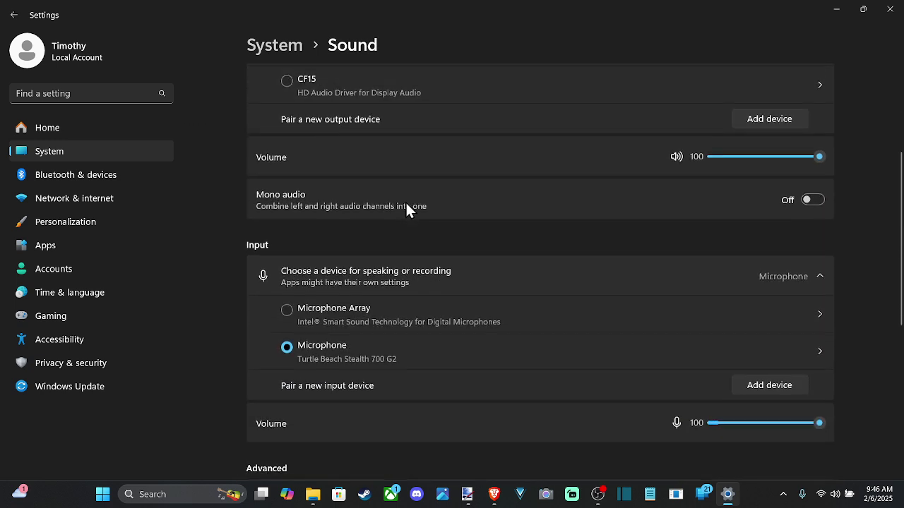
scroll(405, 204, down, 3)
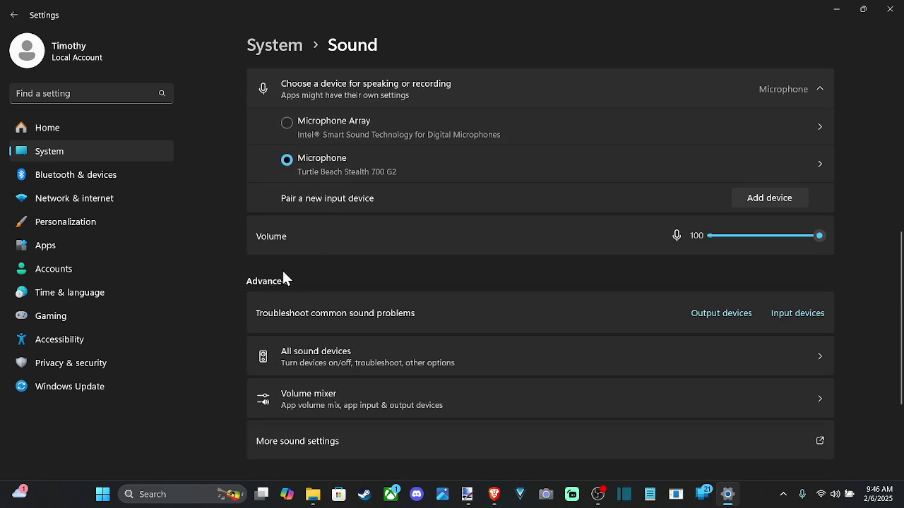
scroll(283, 304, down, 2)
click(292, 320)
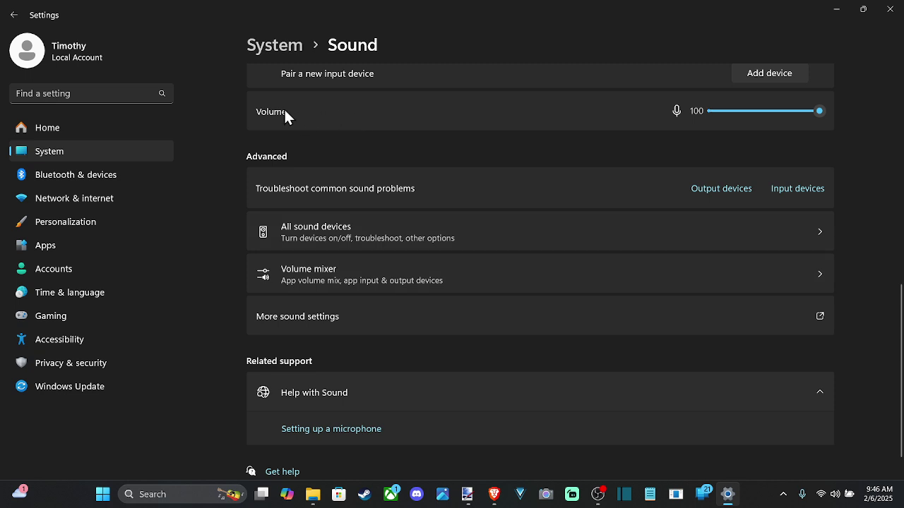
drag(118, 19, 471, 101)
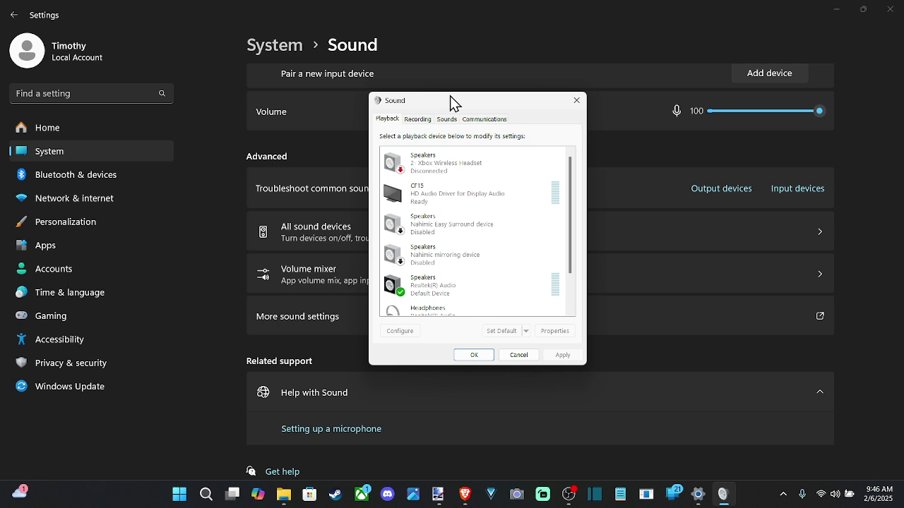
Step: Set the Turtle Beach Stealth 700 G2 speakers as the default playback device
drag(571, 238, 574, 239)
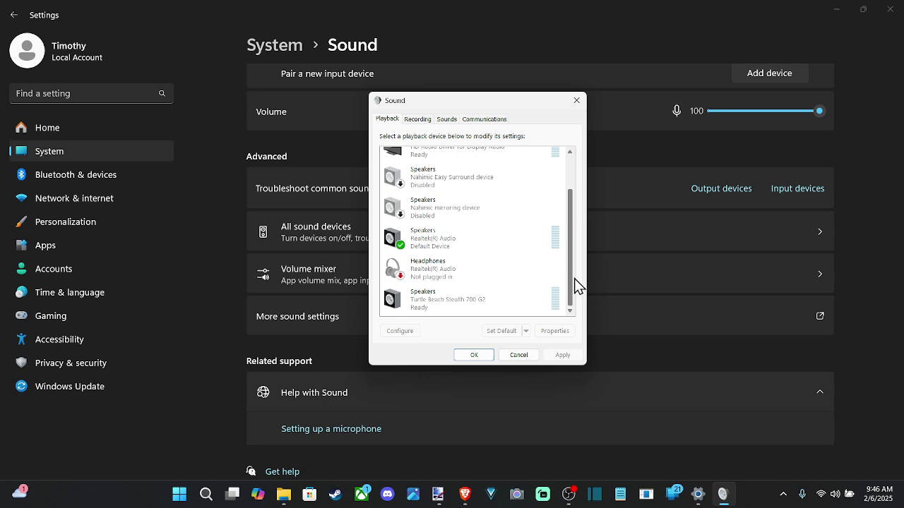
click(472, 305)
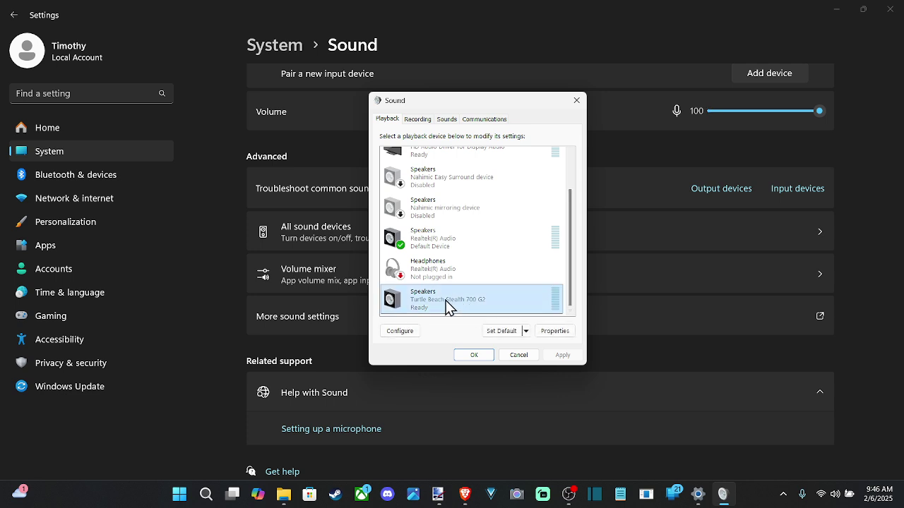
click(500, 331)
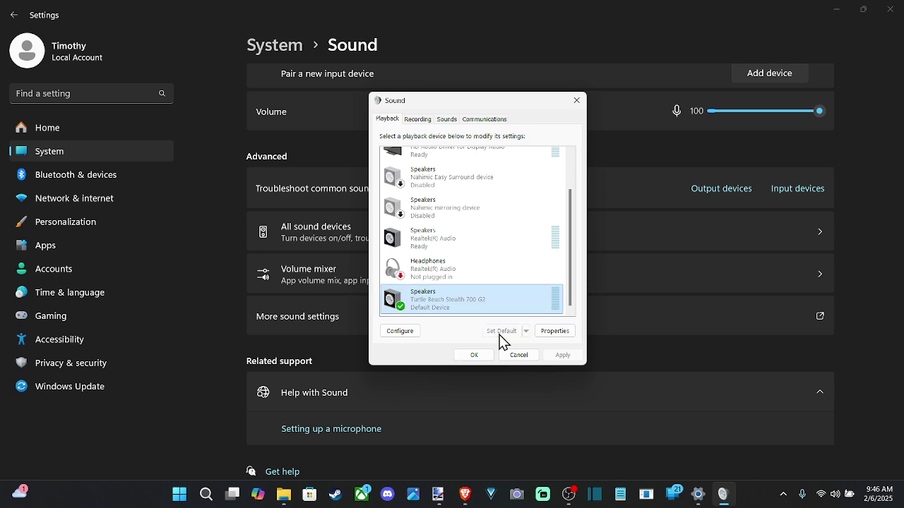
Step: Review the general, levels, advanced and spatial sound properties of the Turtle Beach Stealth 700 G2 speakers, and close the properties
right_click(441, 296)
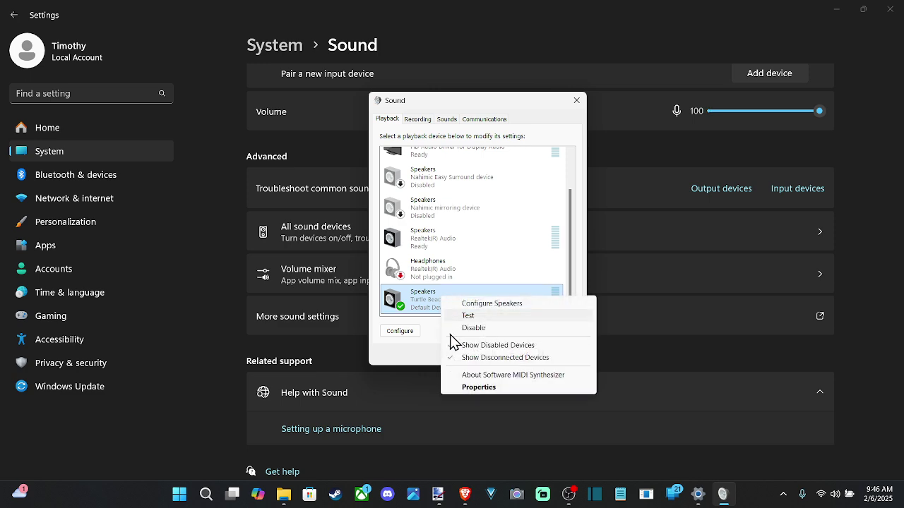
click(478, 386)
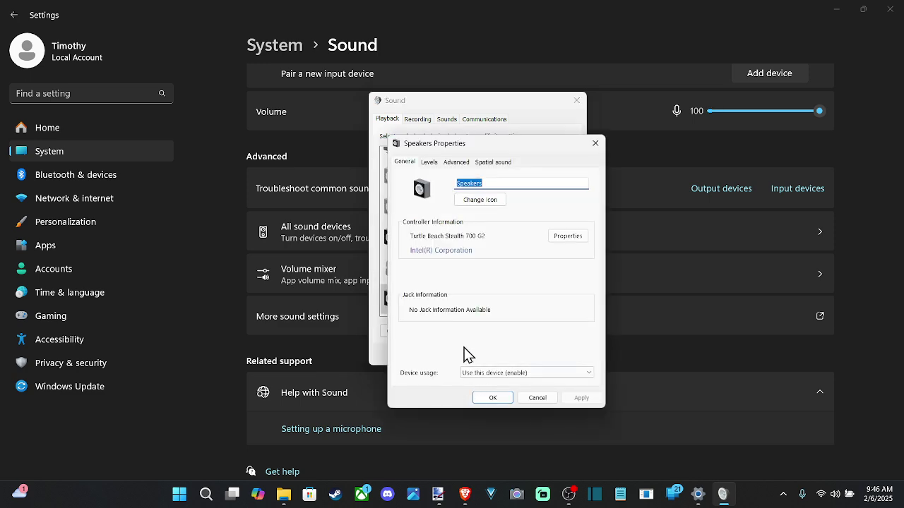
click(431, 164)
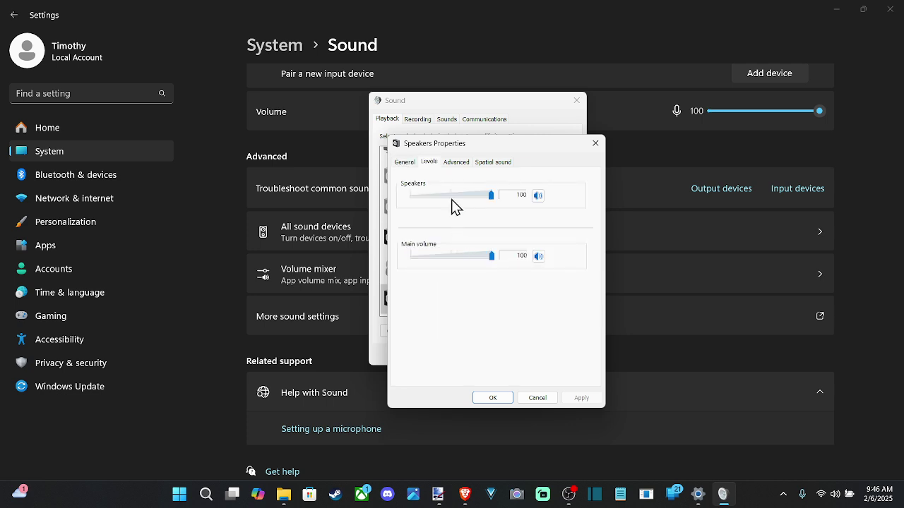
click(455, 164)
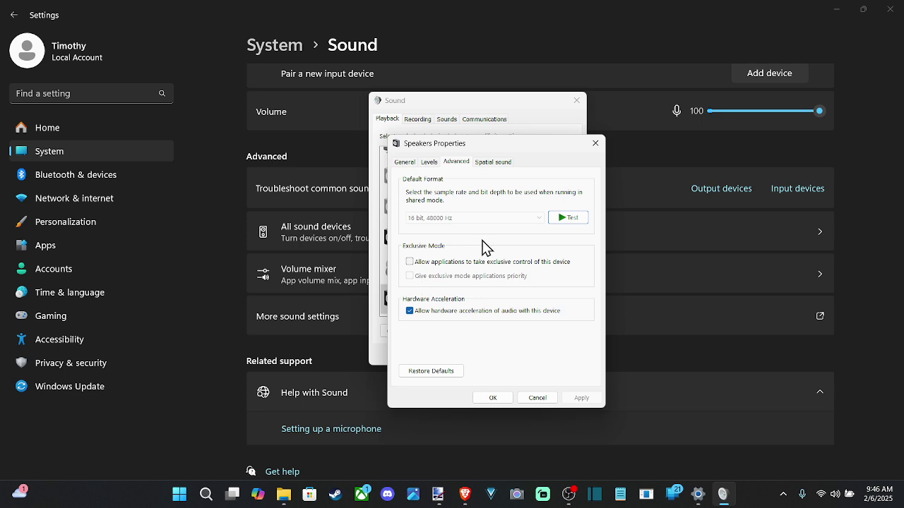
click(490, 164)
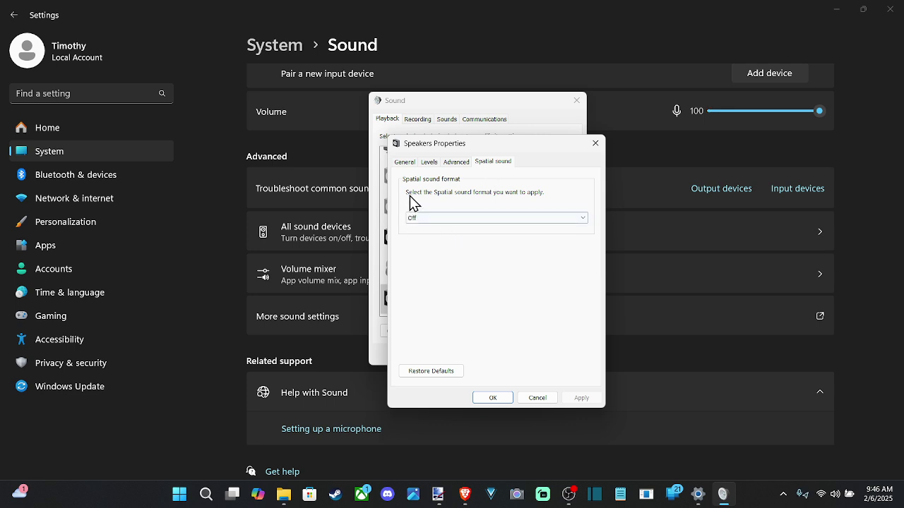
click(444, 218)
click(495, 165)
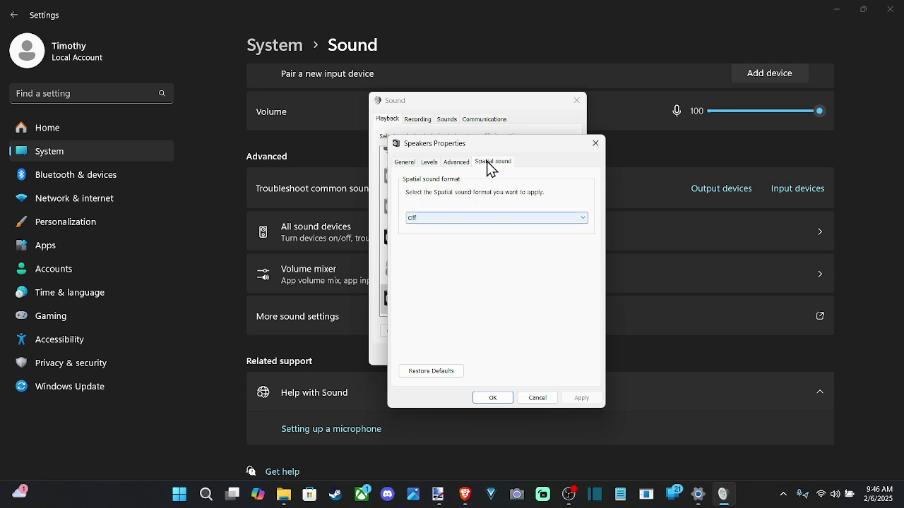
click(460, 164)
click(428, 163)
click(405, 163)
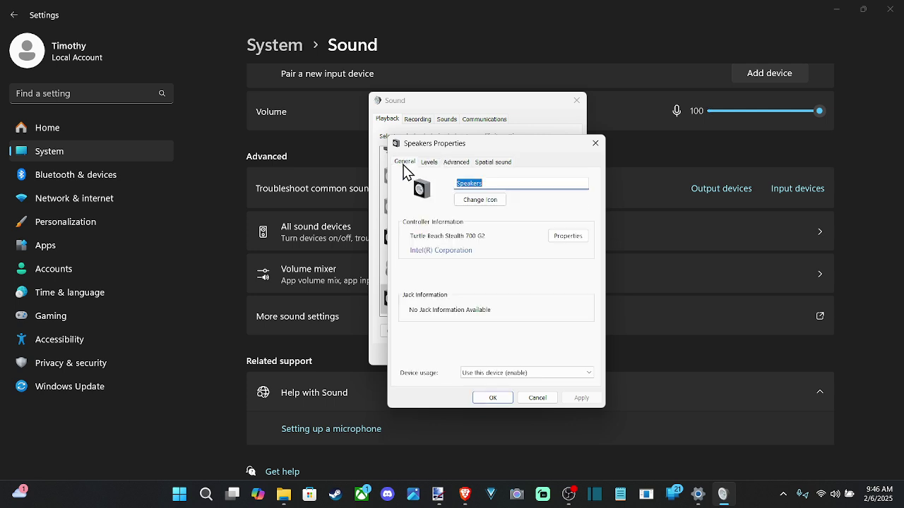
click(596, 144)
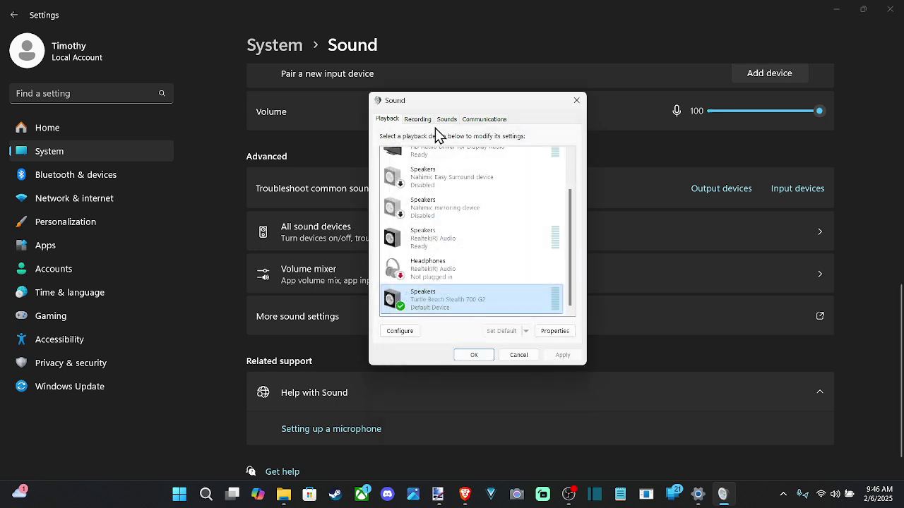
Step: Among the recording devices, review the Listen properties of the Turtle Beach Stealth 700 G2 microphone, and close the Sound dialog
click(418, 119)
click(474, 296)
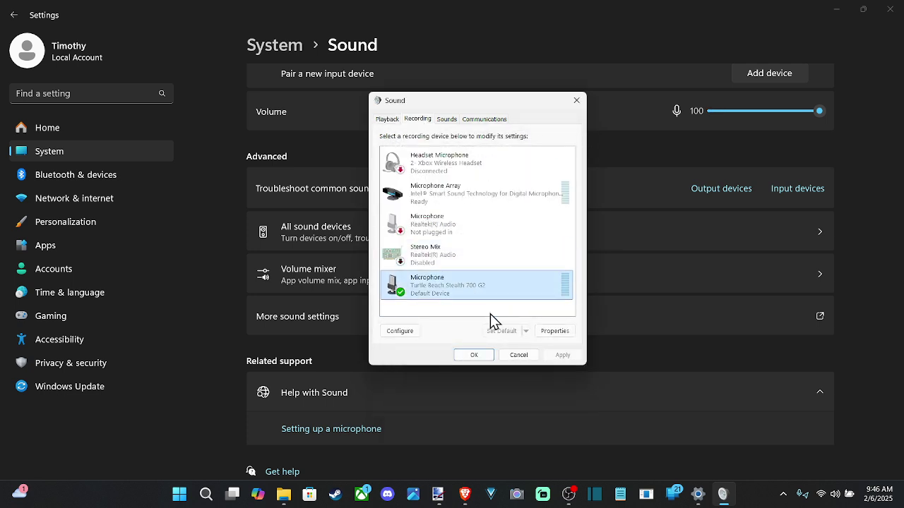
right_click(457, 288)
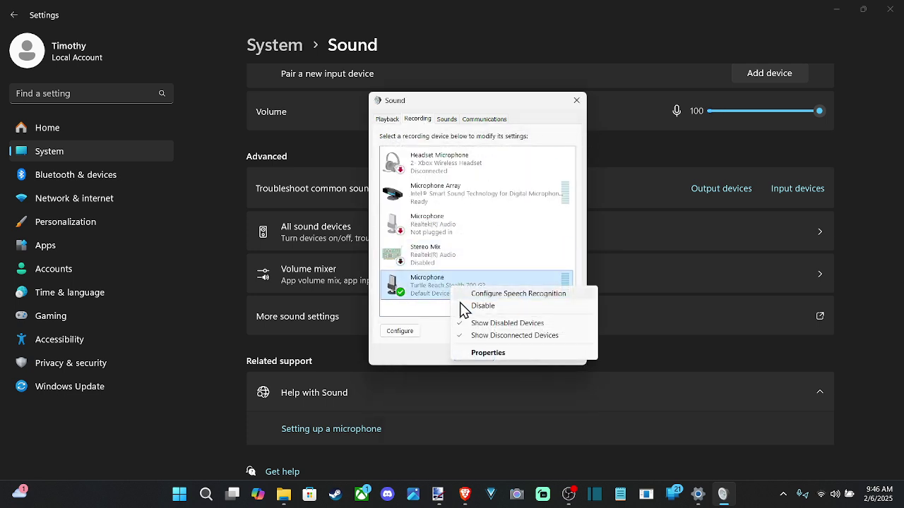
click(481, 357)
click(429, 162)
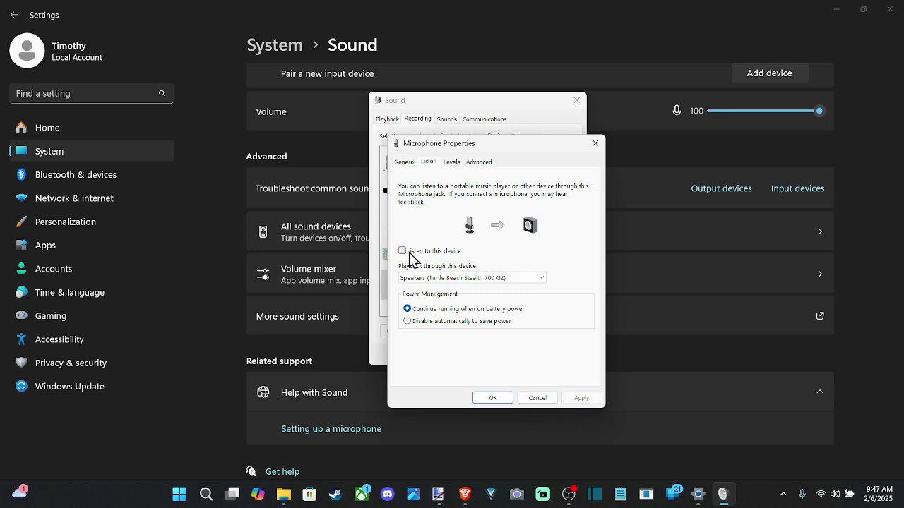
click(593, 145)
click(575, 102)
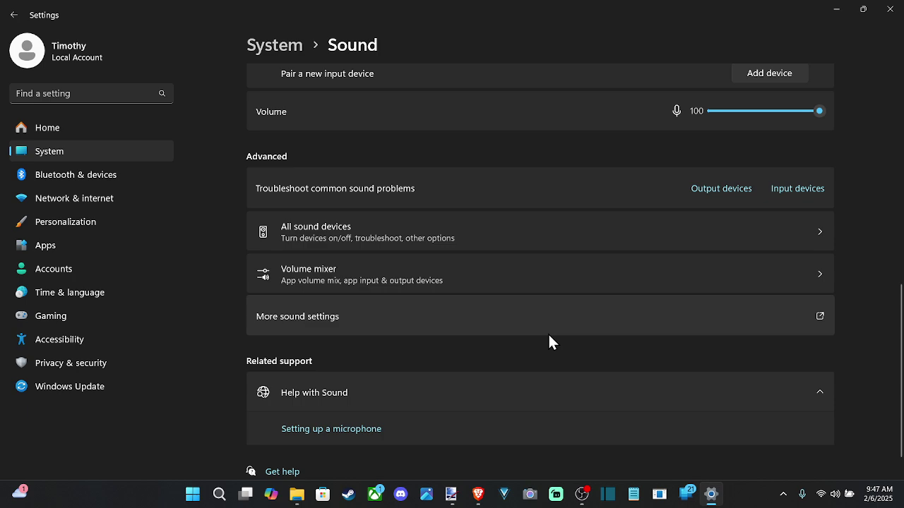
Step: Go back from the Sound page to the main System settings and look through the list of categories
scroll(548, 333, up, 5)
scroll(546, 328, up, 2)
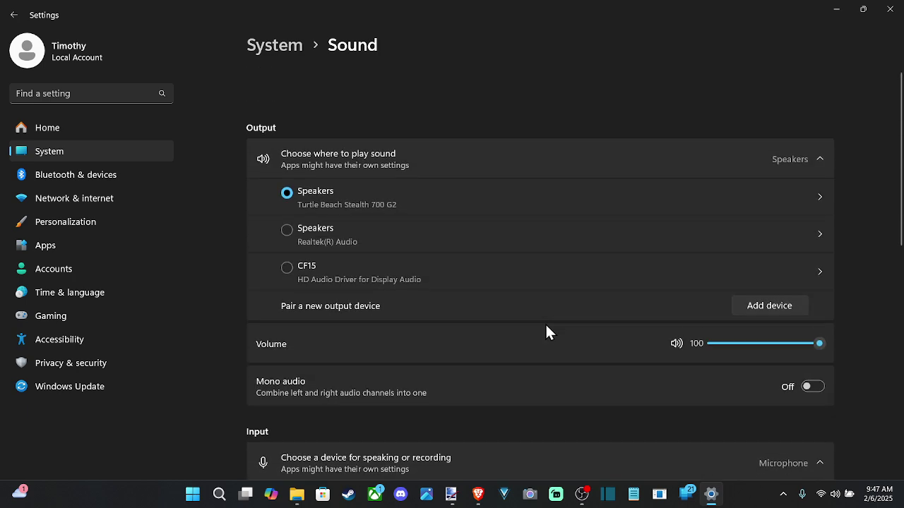
click(288, 47)
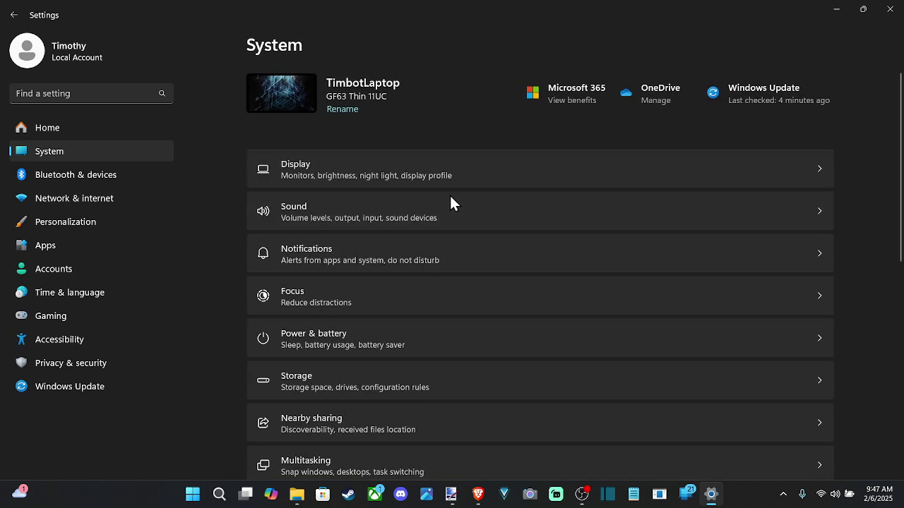
scroll(470, 227, down, 5)
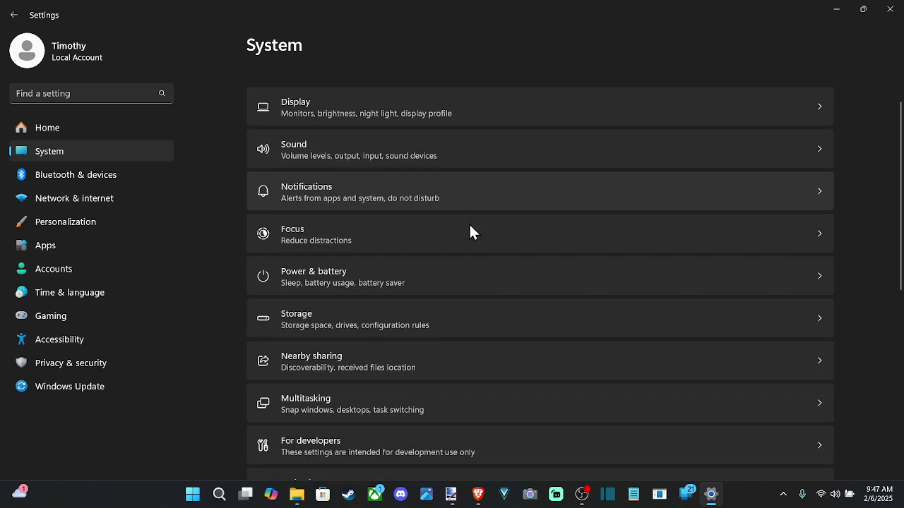
scroll(470, 232, down, 2)
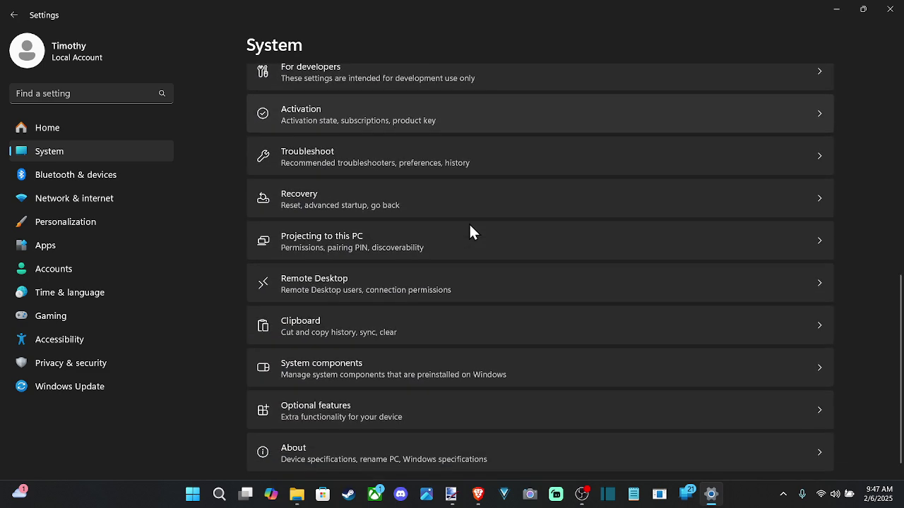